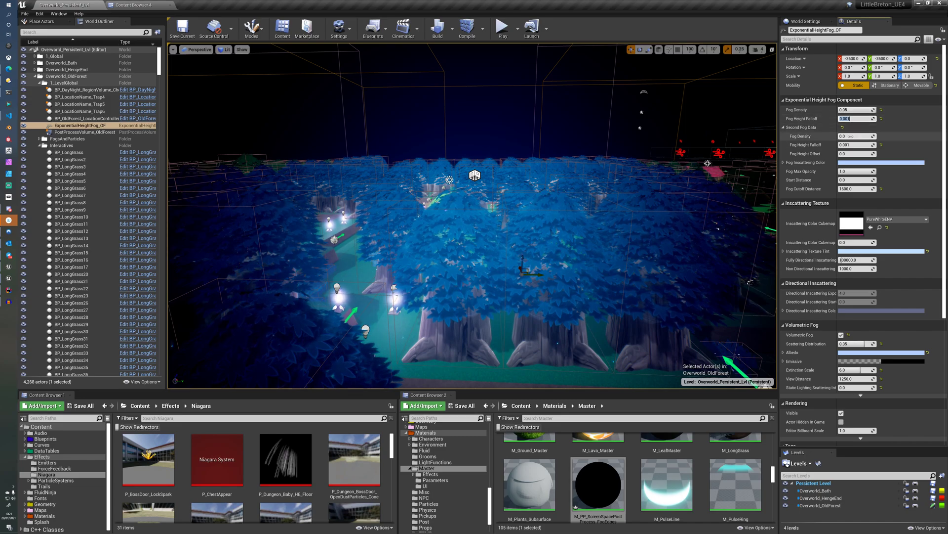
# Step: Set the second fog data's fog density to 0.25 and the volumetric scattering distribution to 0.4
pyautogui.write('5')
pyautogui.press('Tab')
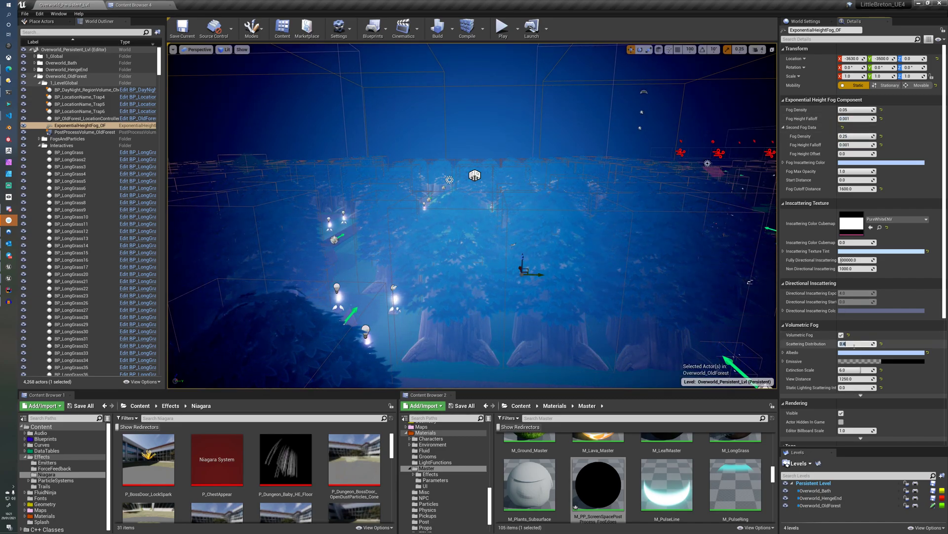
# Step: Examine the fog from within and above the forest, and toggle the visibility of ExponentialHeightFog_OF
pyautogui.moveTo(600, 302); pyautogui.dragTo(536, 343, button='right')
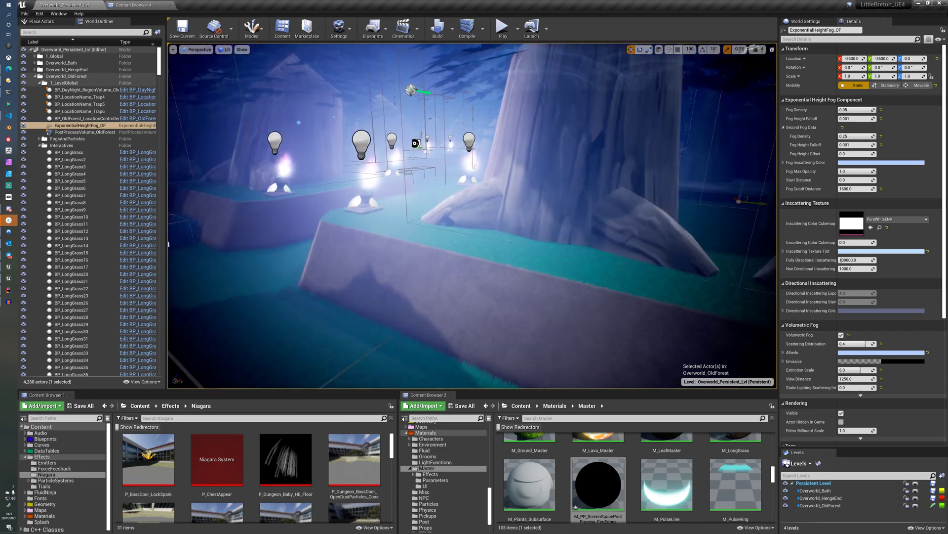
pyautogui.moveTo(472, 215); pyautogui.dragTo(620, 208, button='right')
pyautogui.moveTo(600, 302); pyautogui.dragTo(600, 302, button='right')
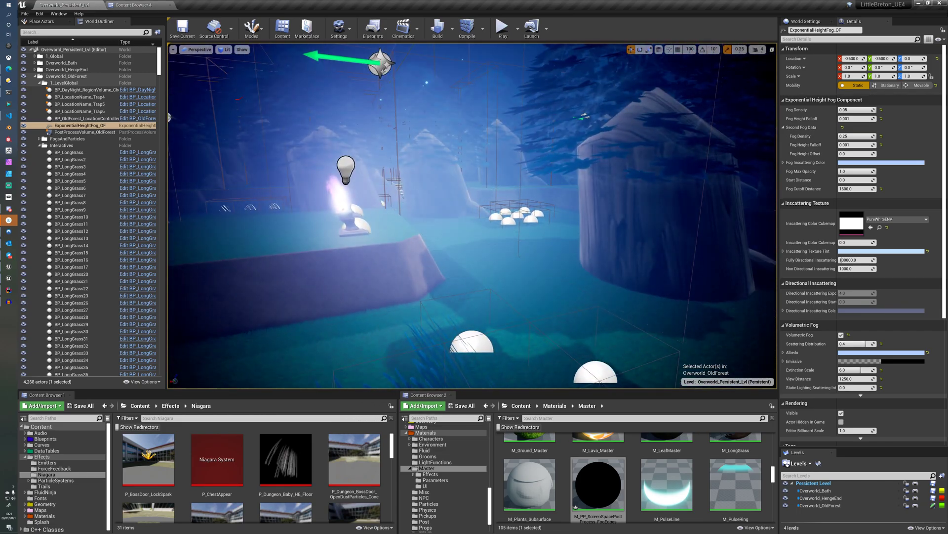
pyautogui.moveTo(472, 215); pyautogui.dragTo(531, 267, button='right')
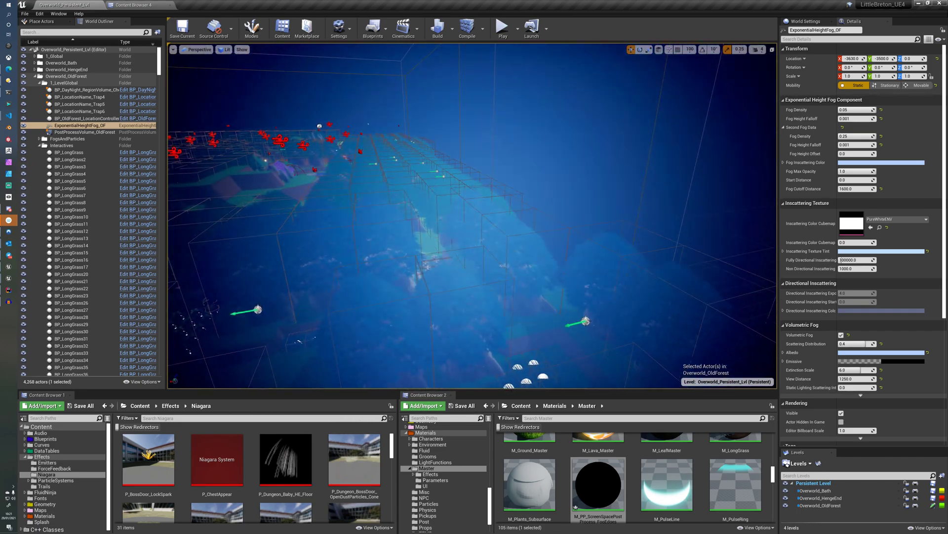
pyautogui.moveTo(600, 301); pyautogui.dragTo(600, 302, button='right')
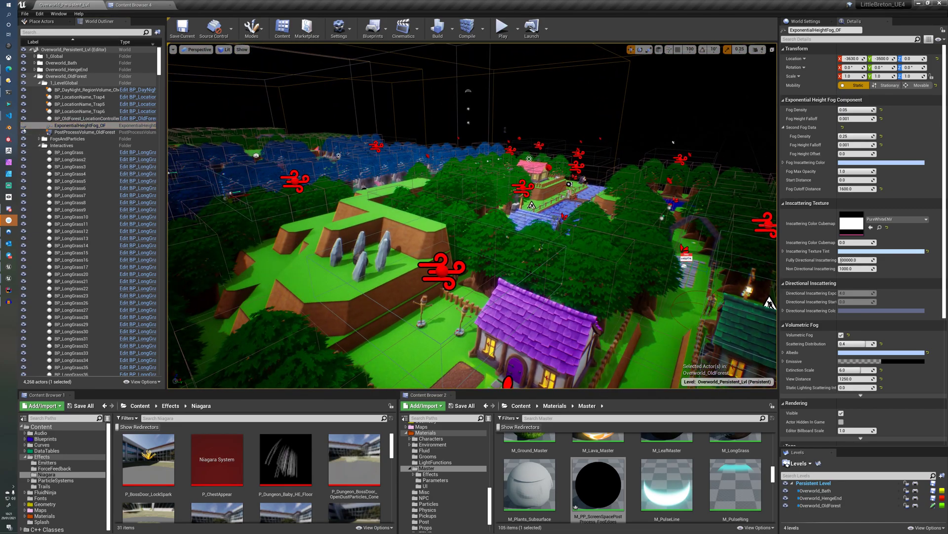
pyautogui.click(23, 126)
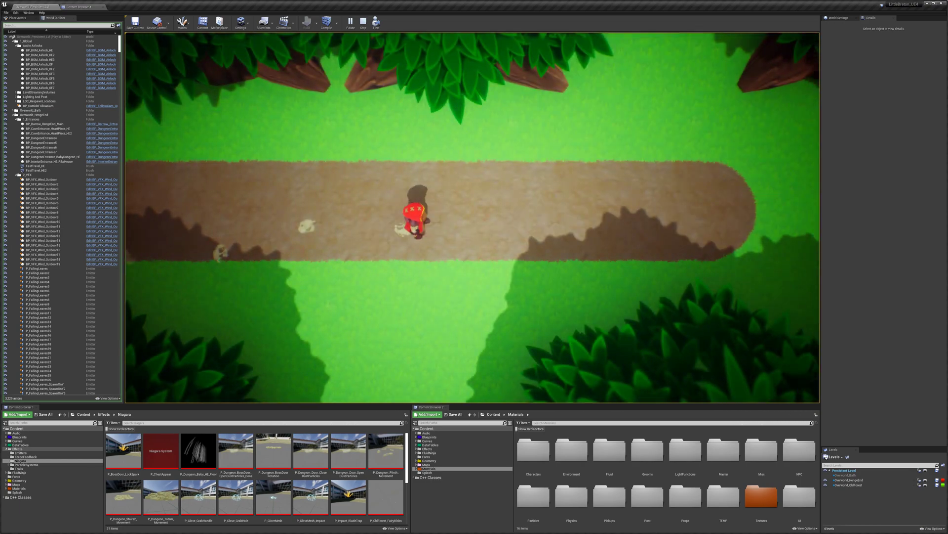
# Step: Walk the character back and forth across the Old Forest boundary in play mode to check the fog transition
pyautogui.press('a')
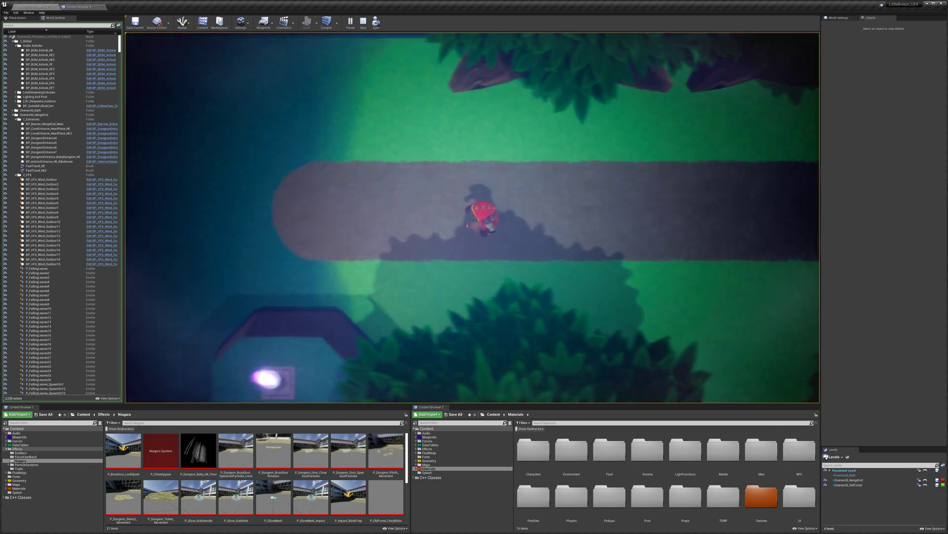
pyautogui.press('a')
pyautogui.press('d')
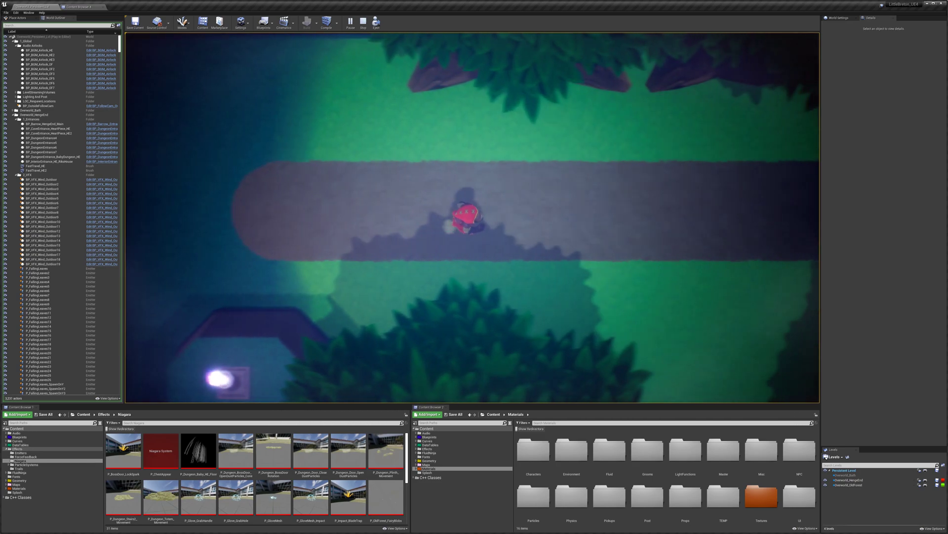
pyautogui.press('a')
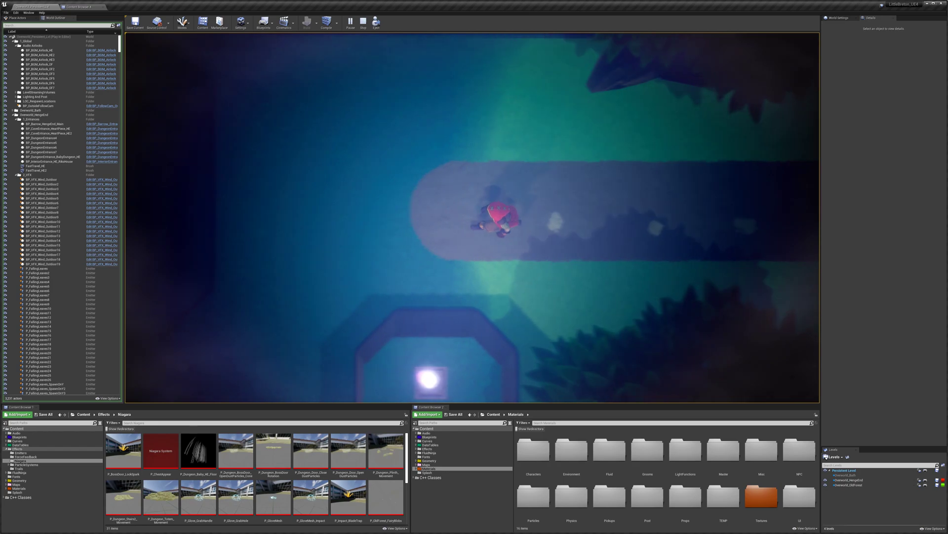
pyautogui.press('s')
pyautogui.press('s')
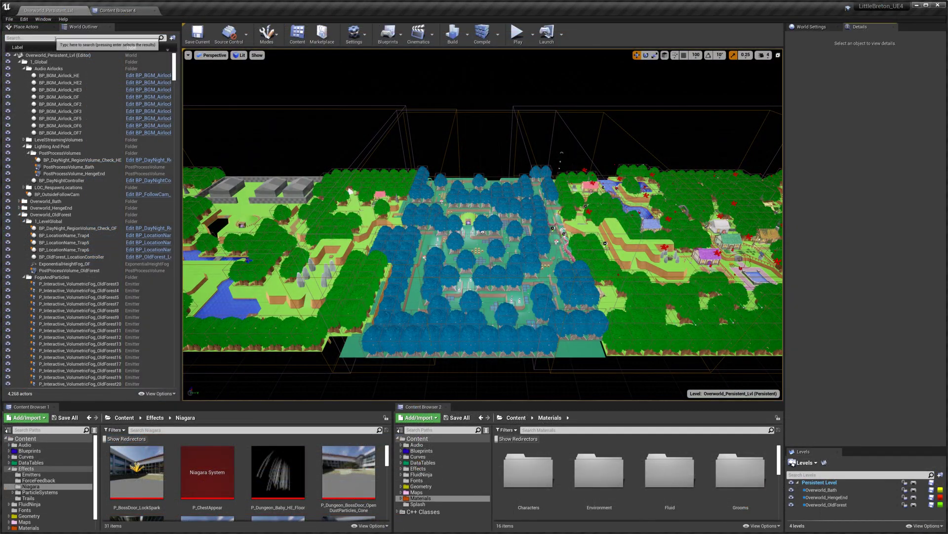
# Step: Filter the level's actors by "post" and inspect the settings of the Bath, HengeEnd and OldForest post process volumes
pyautogui.click(55, 38)
pyautogui.write('post')
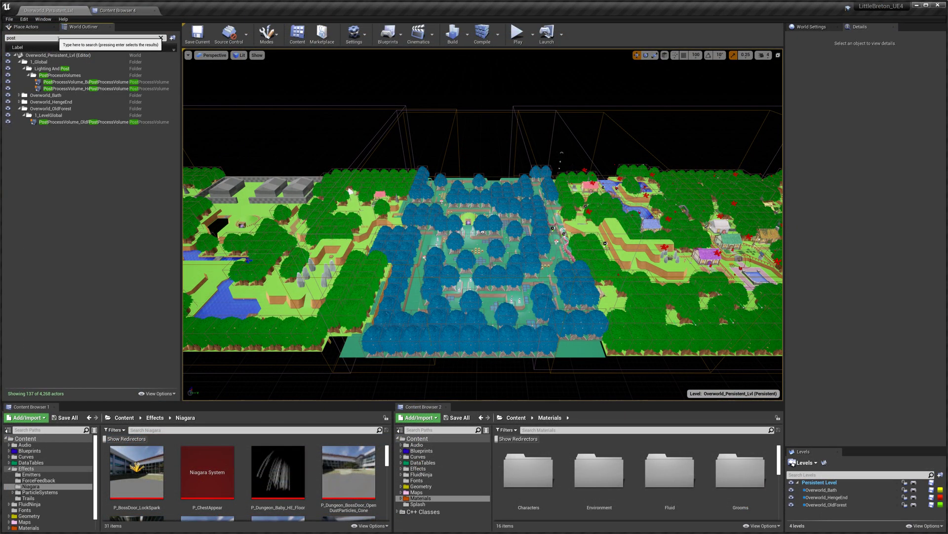
pyautogui.click(102, 82)
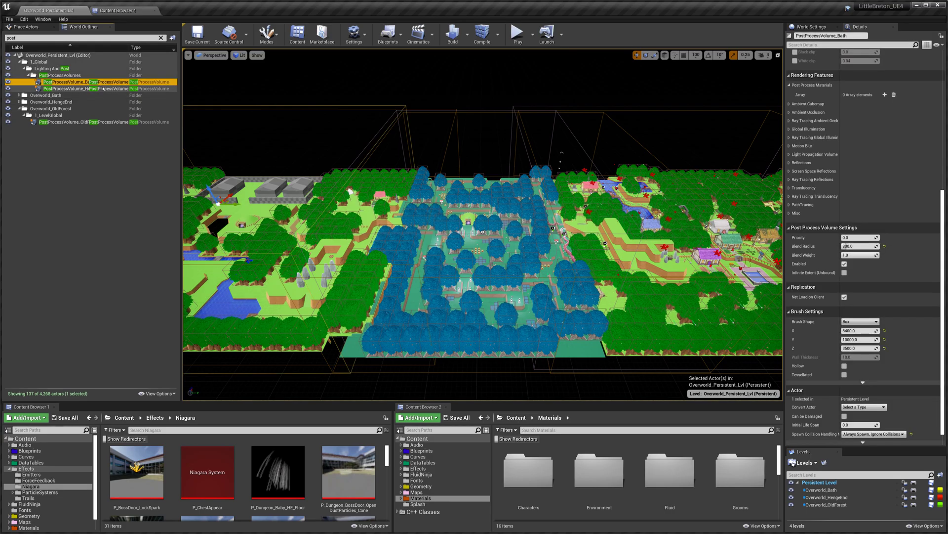
pyautogui.click(103, 89)
pyautogui.click(93, 122)
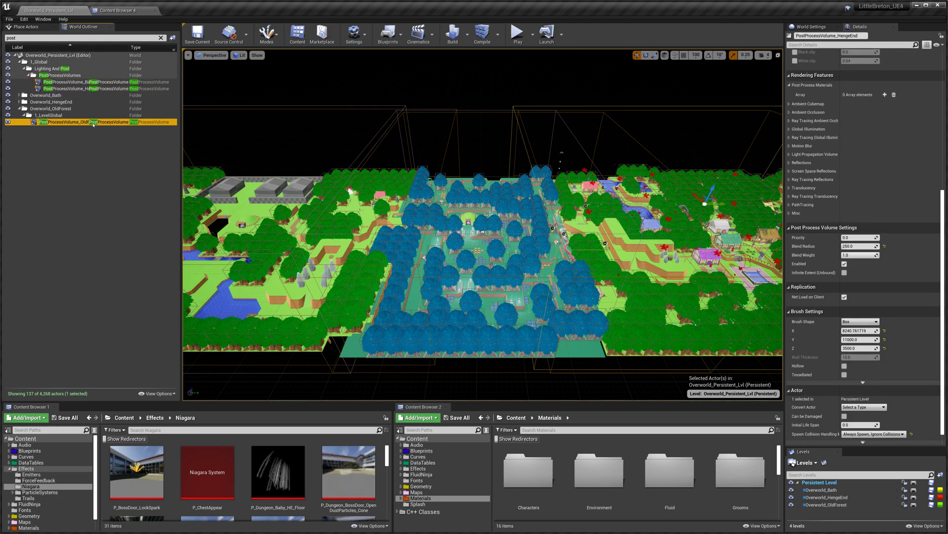
pyautogui.scroll(-2, 934, 300)
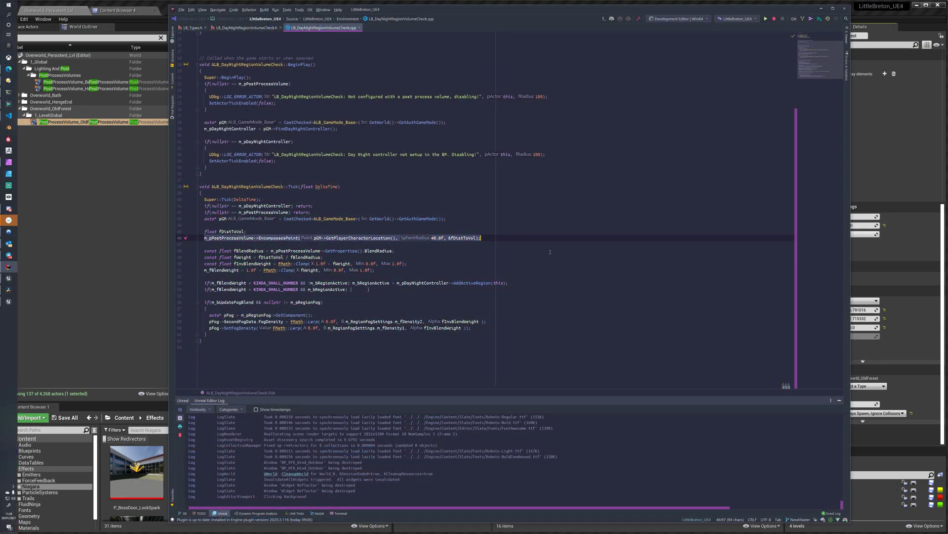
pyautogui.click(553, 251)
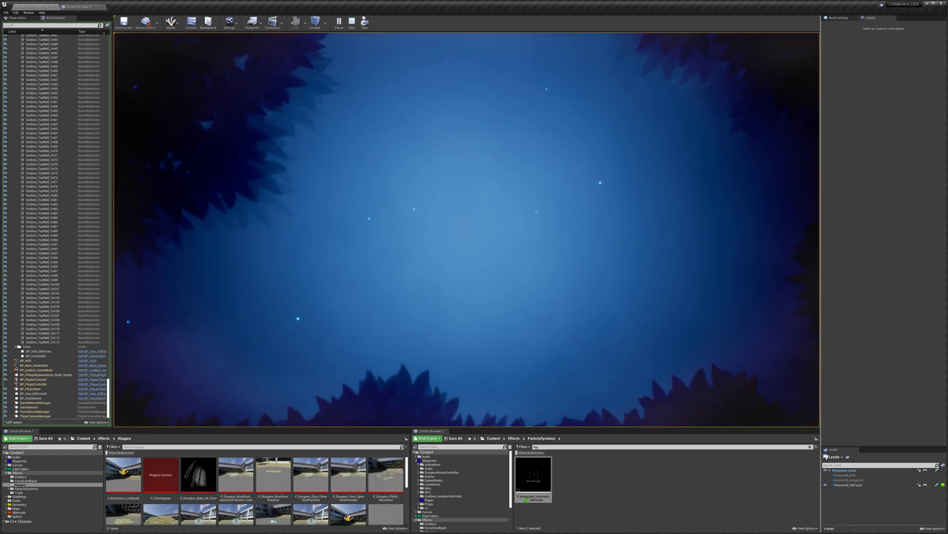
pyautogui.press('Tab')
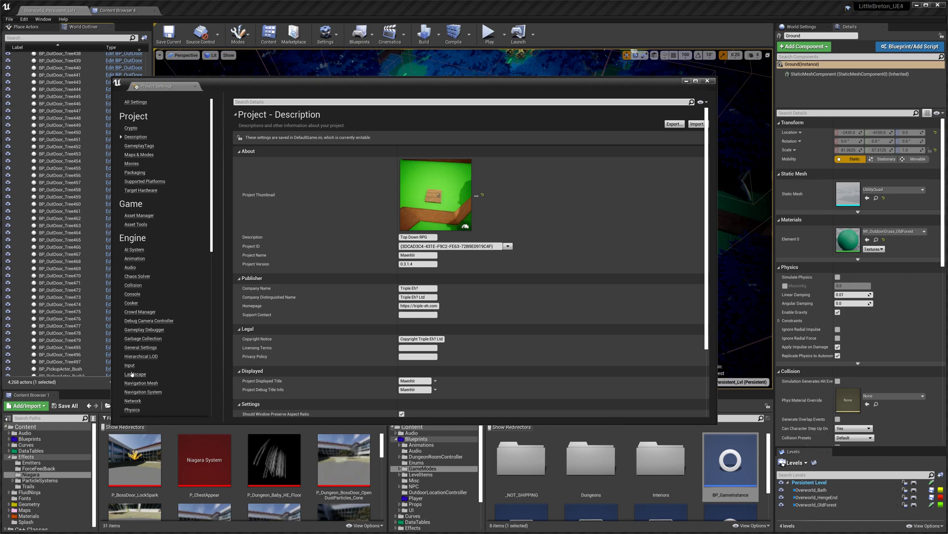
# Step: In the project's collision settings, inspect how the PhysicsActor and BlockAllDynamic presets respond to the Fog object channel
pyautogui.click(132, 285)
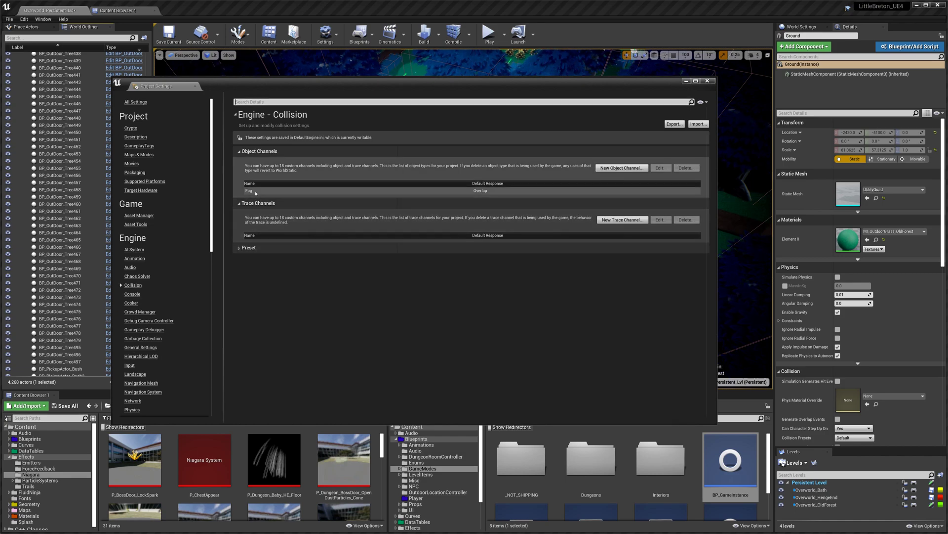
pyautogui.click(249, 247)
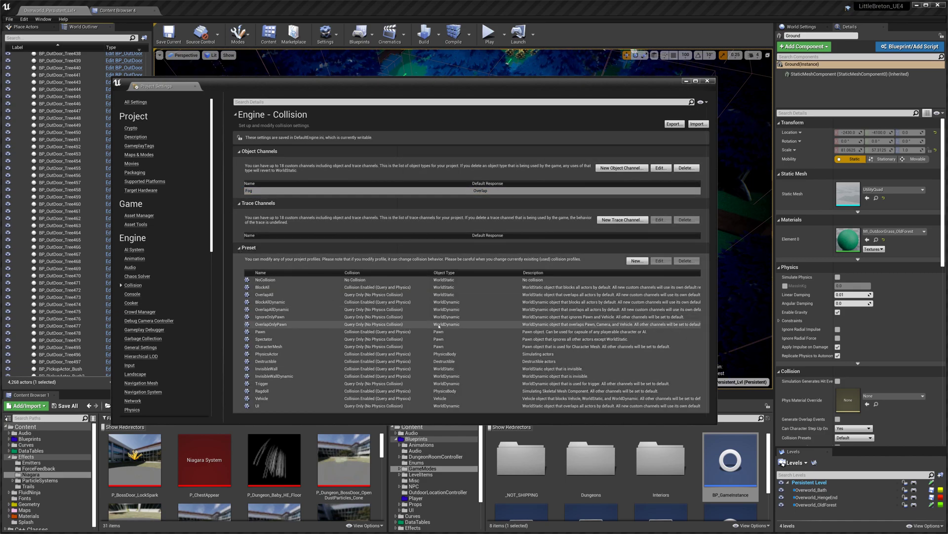
pyautogui.doubleClick(282, 354)
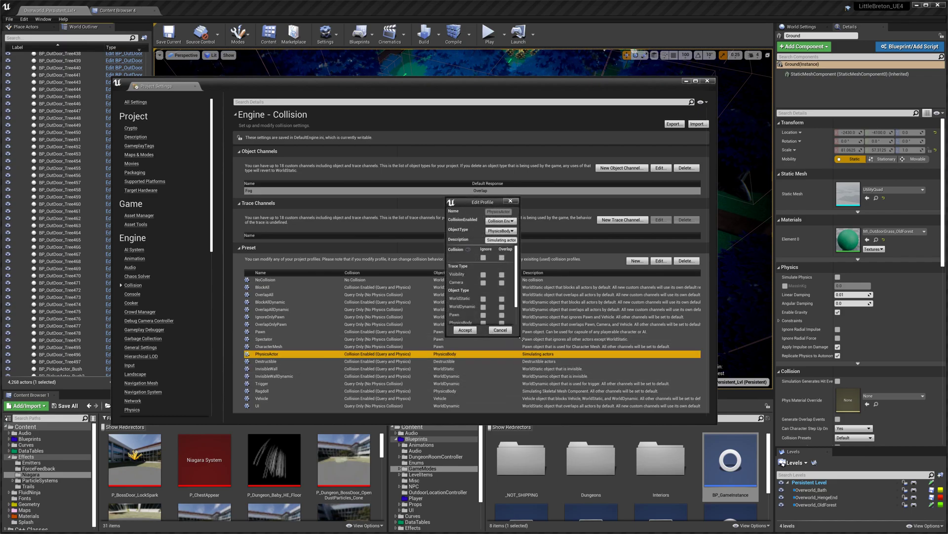
pyautogui.moveTo(521, 338); pyautogui.dragTo(576, 385)
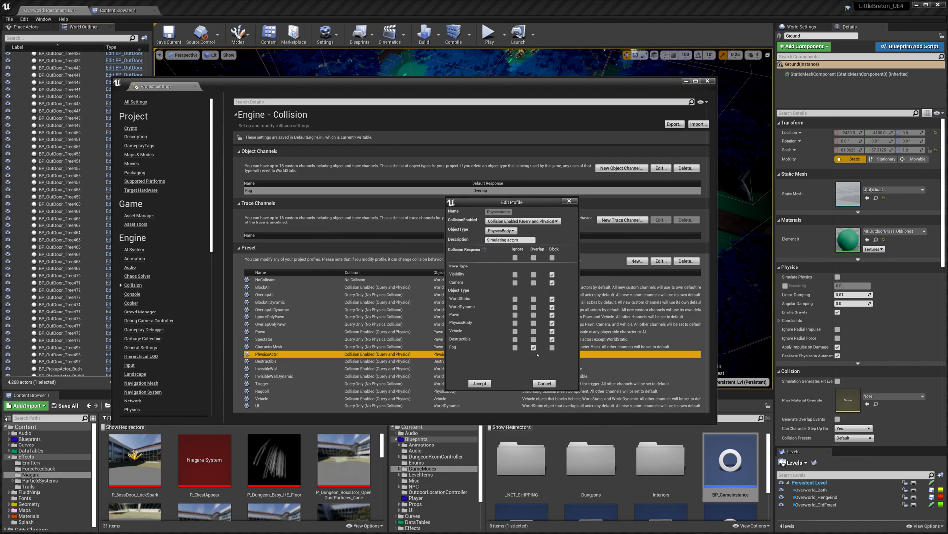
pyautogui.click(569, 202)
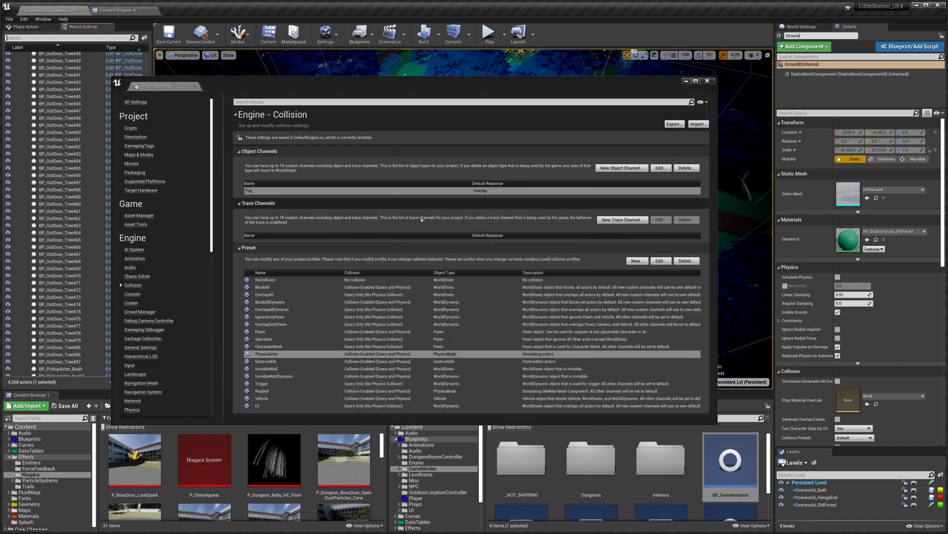
pyautogui.doubleClick(287, 302)
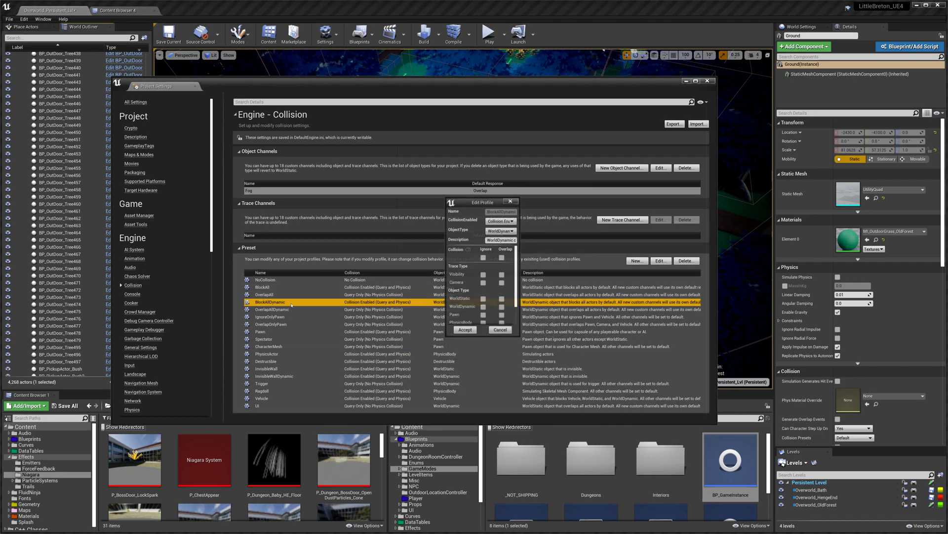
pyautogui.moveTo(521, 337); pyautogui.dragTo(562, 376)
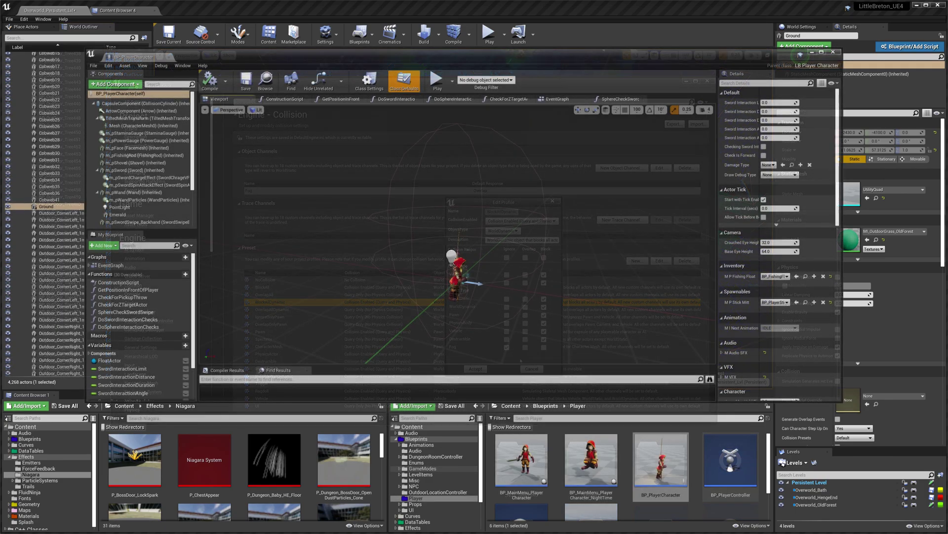
# Step: Maximize the BP_PlayerCharacter blueprint and examine the collision settings of its m_pFogParticleCollision component
pyautogui.moveTo(717, 163); pyautogui.dragTo(659, 158)
pyautogui.click(822, 52)
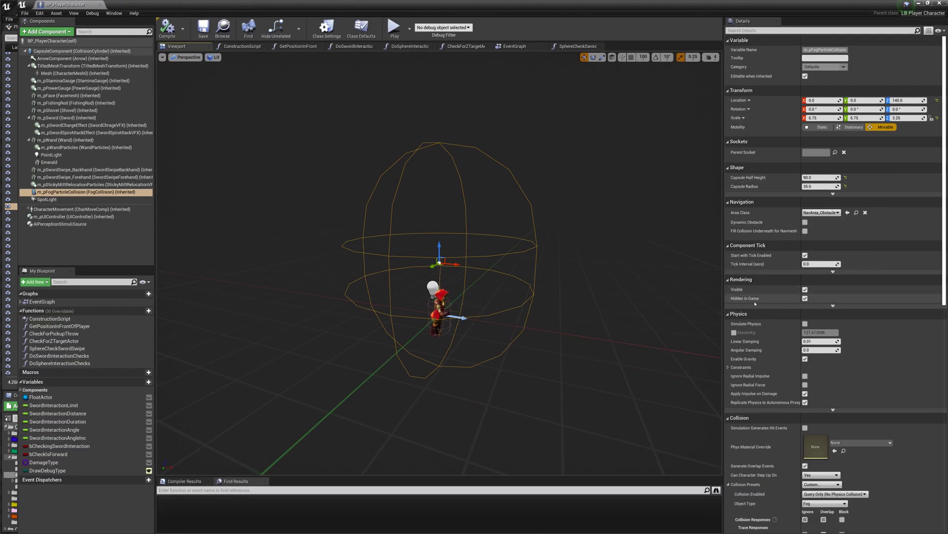
pyautogui.scroll(-5, 891, 379)
pyautogui.scroll(-4, 891, 379)
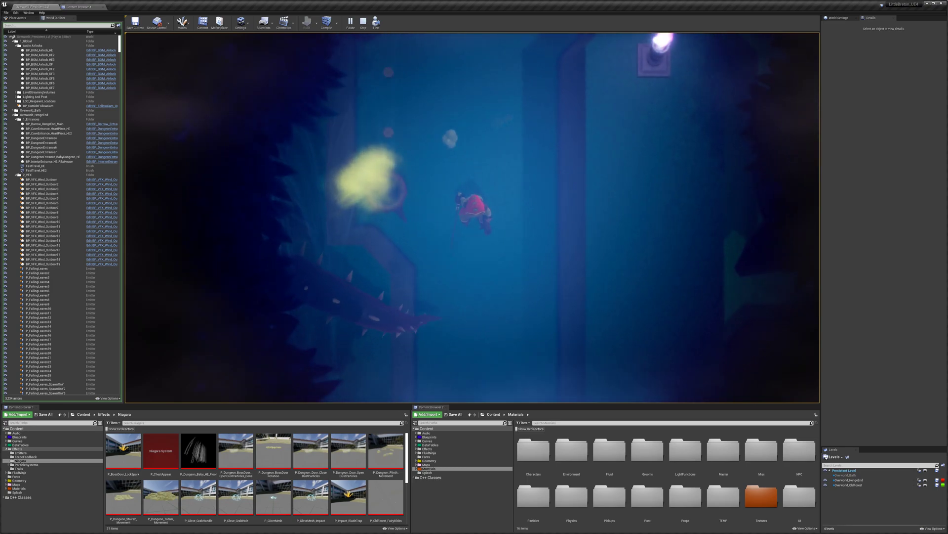
# Step: Bring up the item wheel while play-testing the character in the foggy Old Forest
pyautogui.press('Tab')
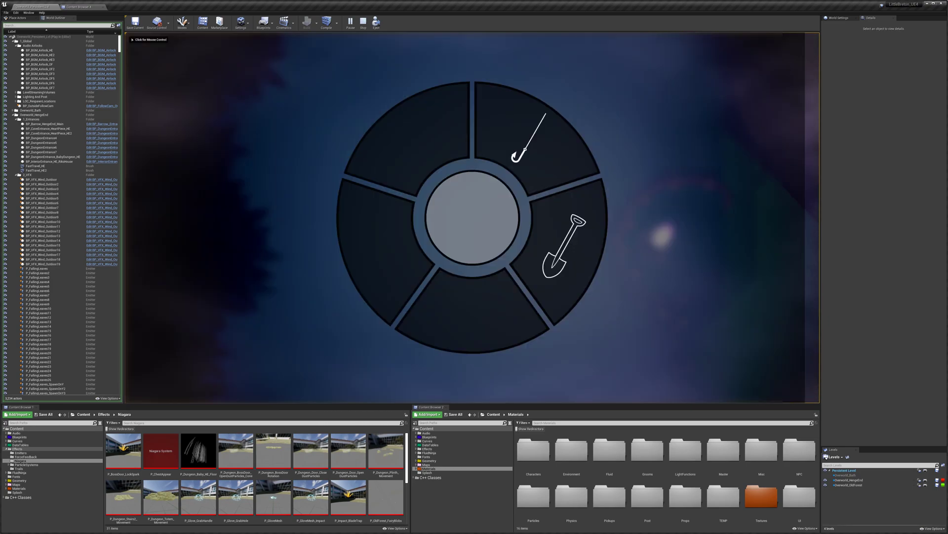
pyautogui.press('Tab')
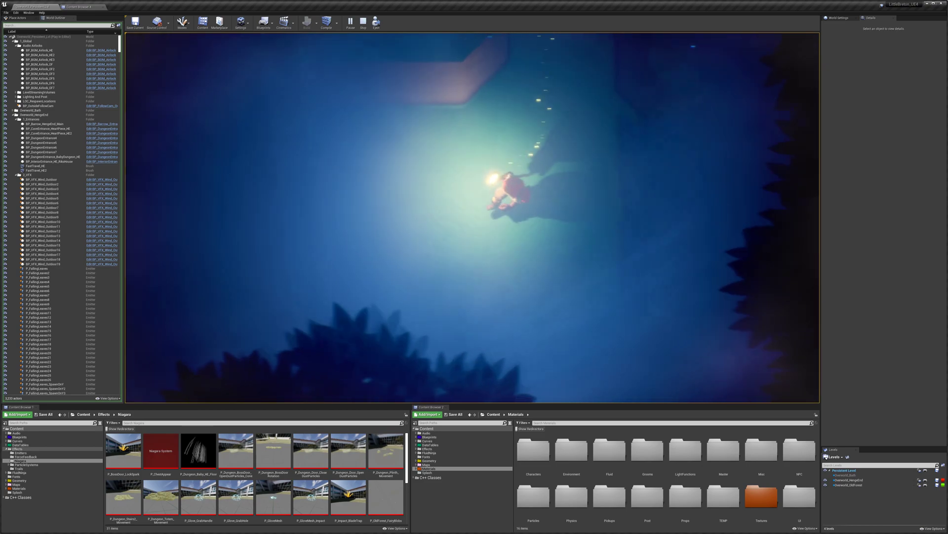
pyautogui.press('Tab')
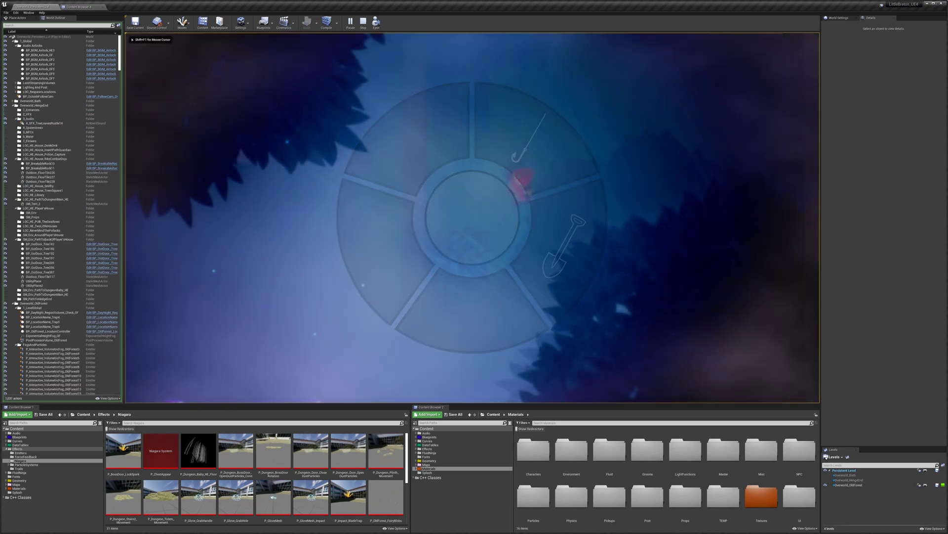